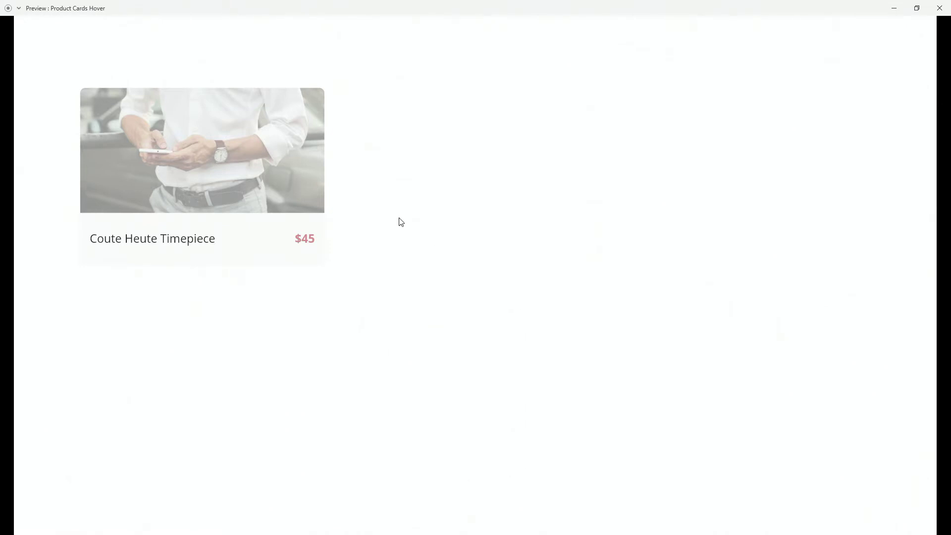
# Step: Leave the hover preview and return to the Product Cards Hover artboard with its $45 card
pyautogui.moveTo(219, 233)
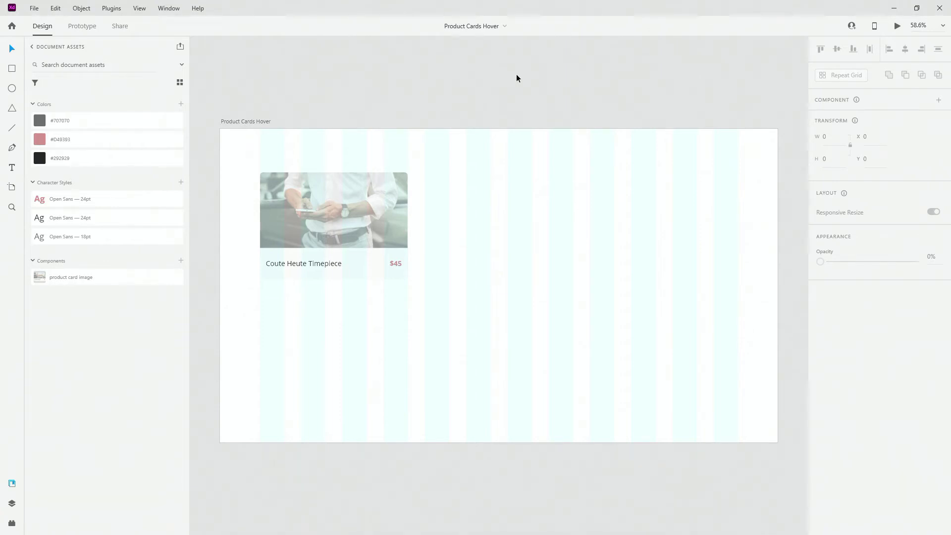
# Step: Show the Layers panel and expand the product card to inspect its image and product_bg layers
pyautogui.click(366, 218)
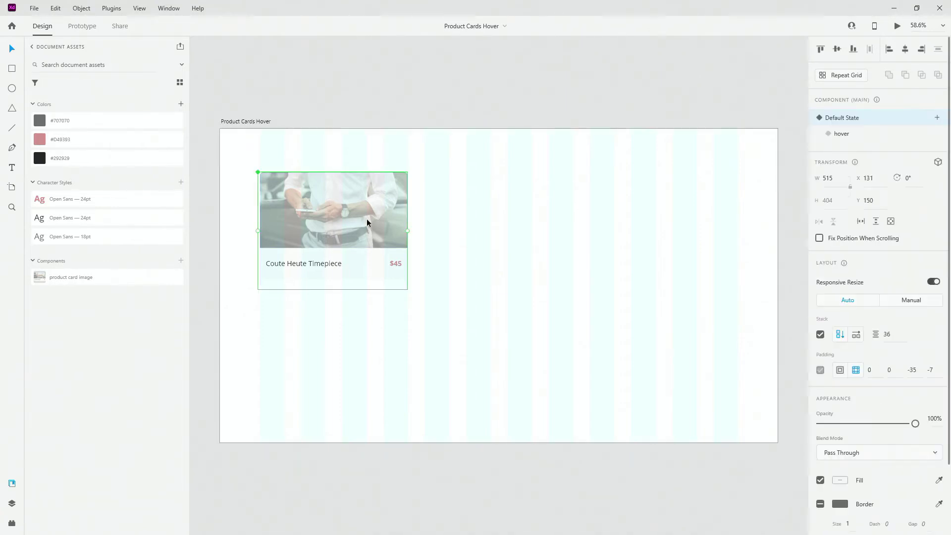
pyautogui.click(15, 503)
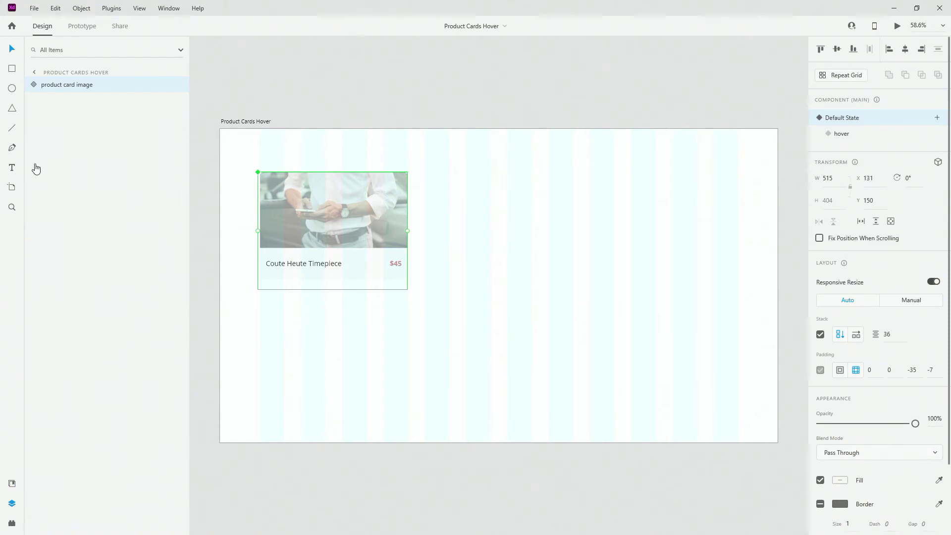
pyautogui.click(33, 85)
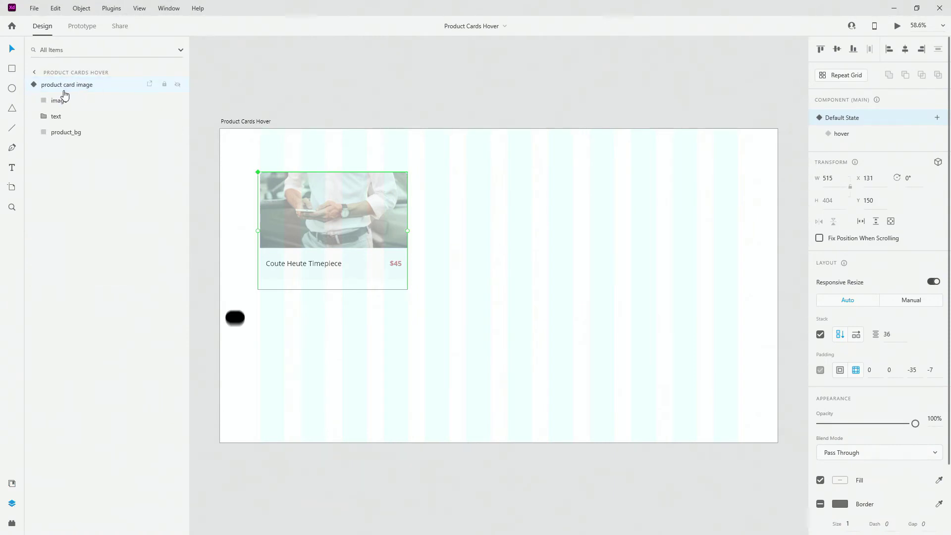
pyautogui.scroll(5, 259, 223)
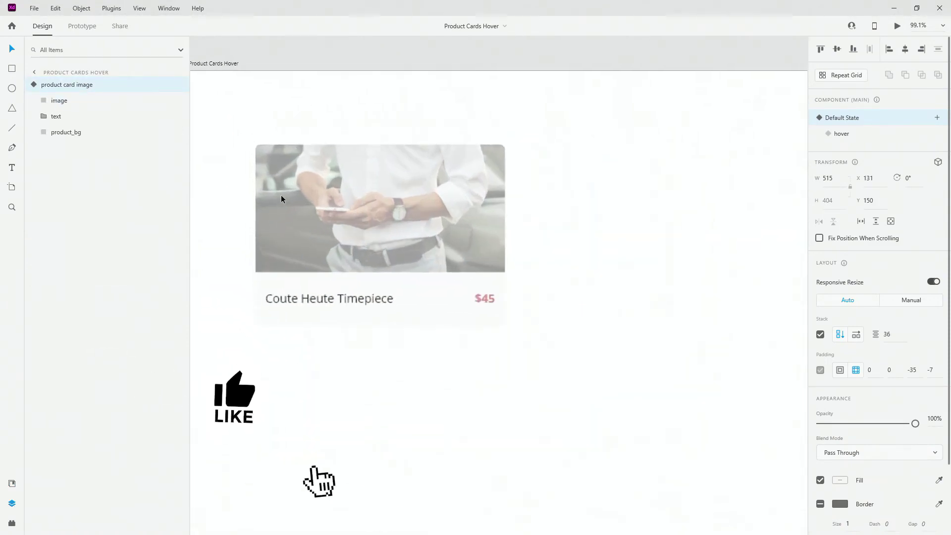
pyautogui.click(59, 100)
pyautogui.click(70, 132)
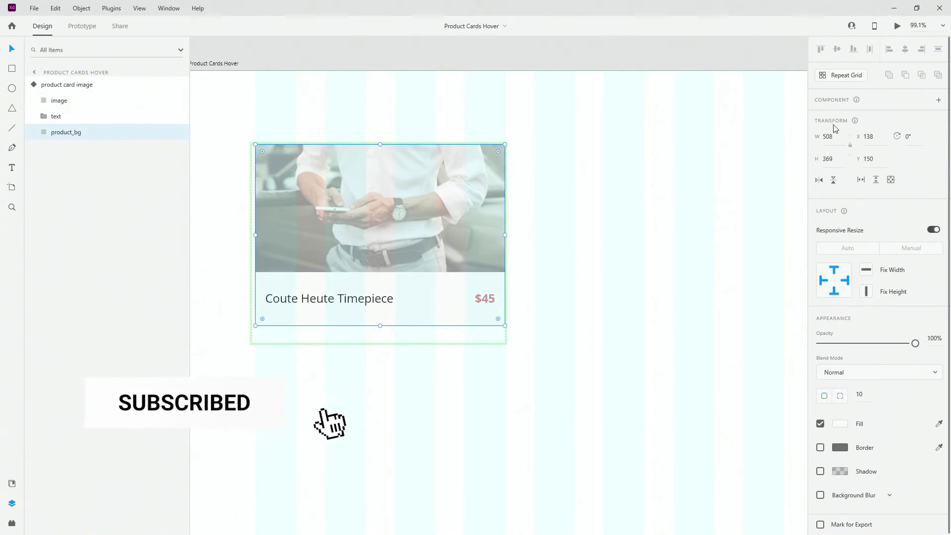
pyautogui.scroll(-5, 329, 157)
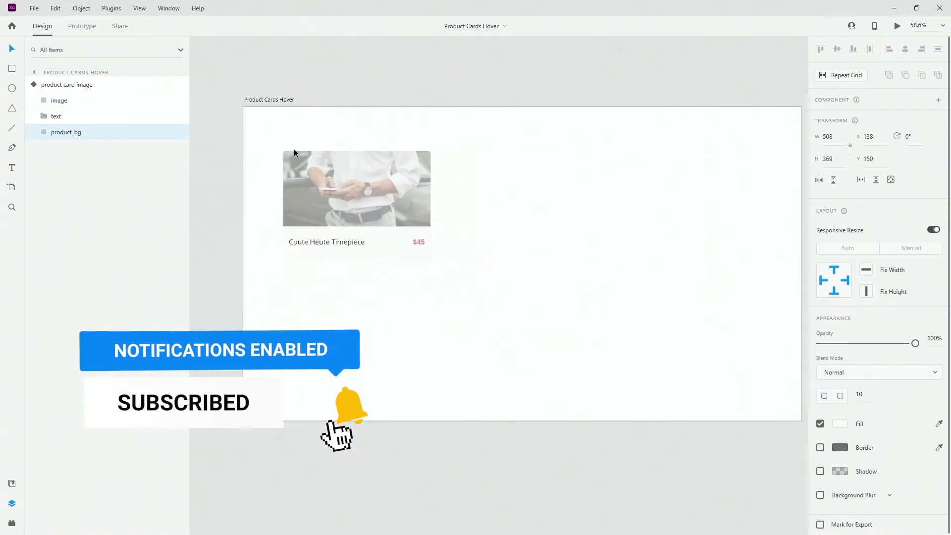
# Step: Reselect the product card and inspect its product_bg, text group and 40%-opacity image
pyautogui.click(277, 100)
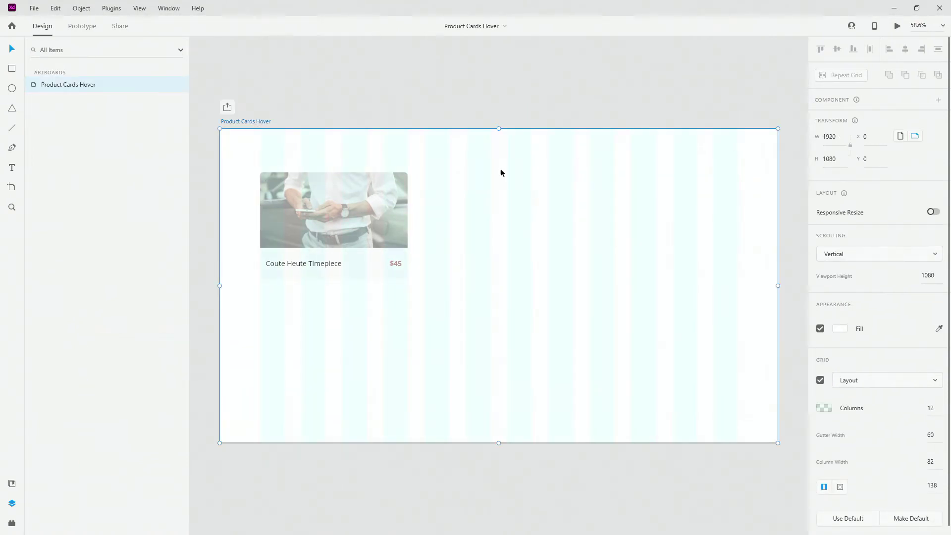
pyautogui.click(358, 212)
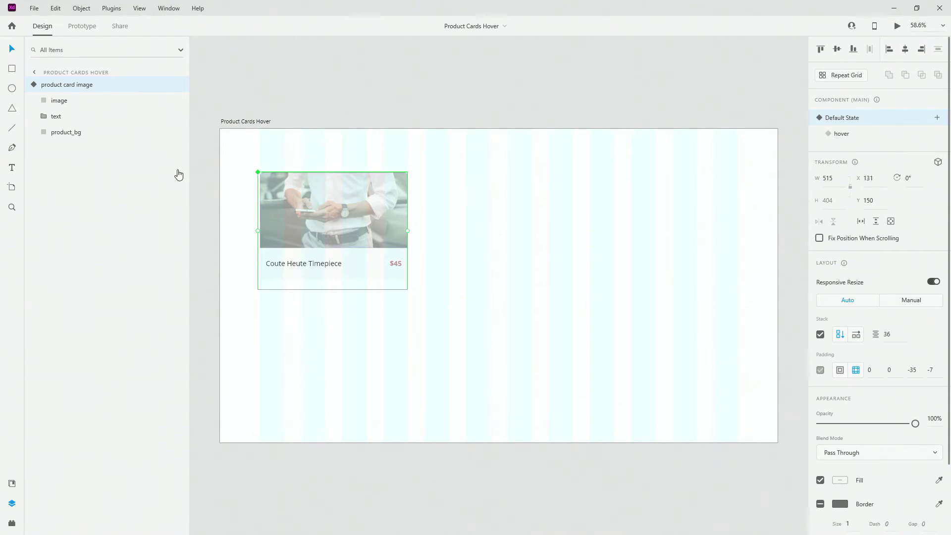
pyautogui.click(56, 139)
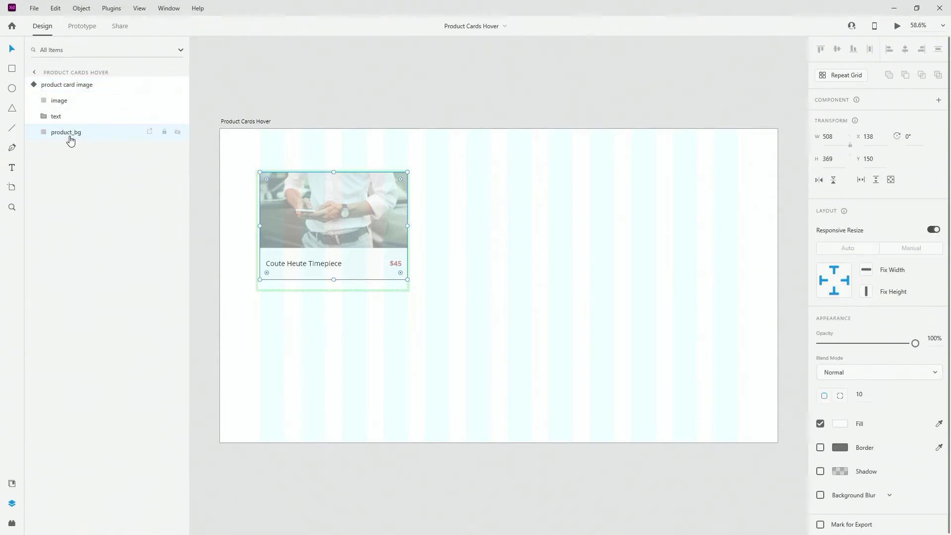
pyautogui.click(71, 121)
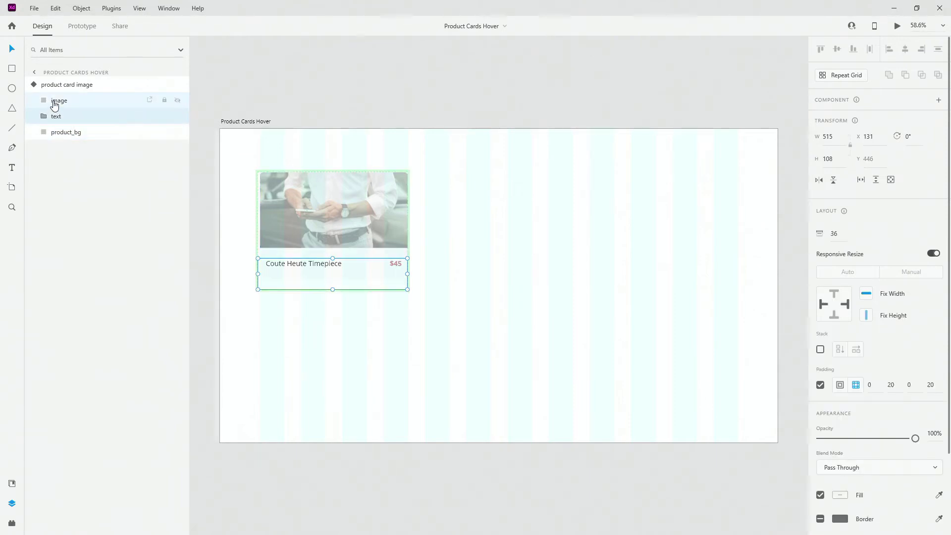
pyautogui.click(58, 100)
pyautogui.scroll(5, 263, 195)
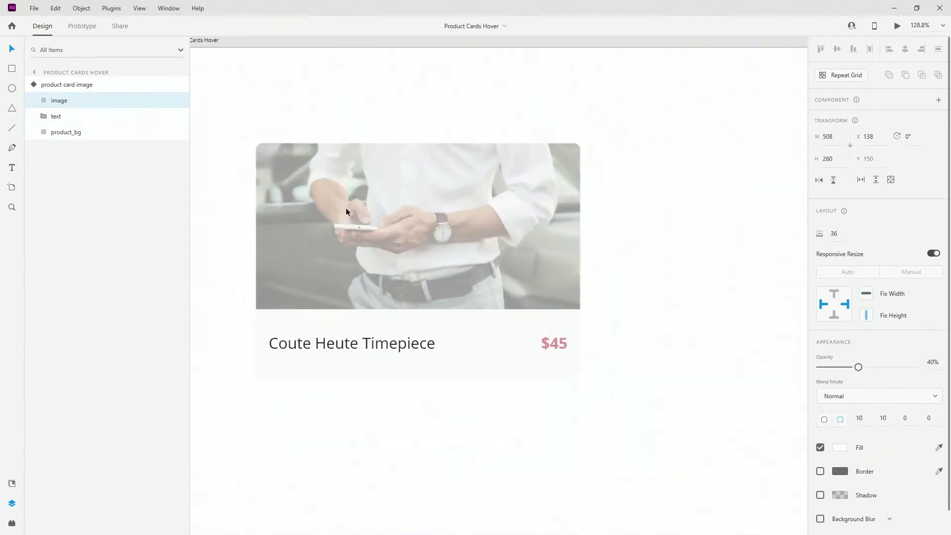
pyautogui.click(34, 85)
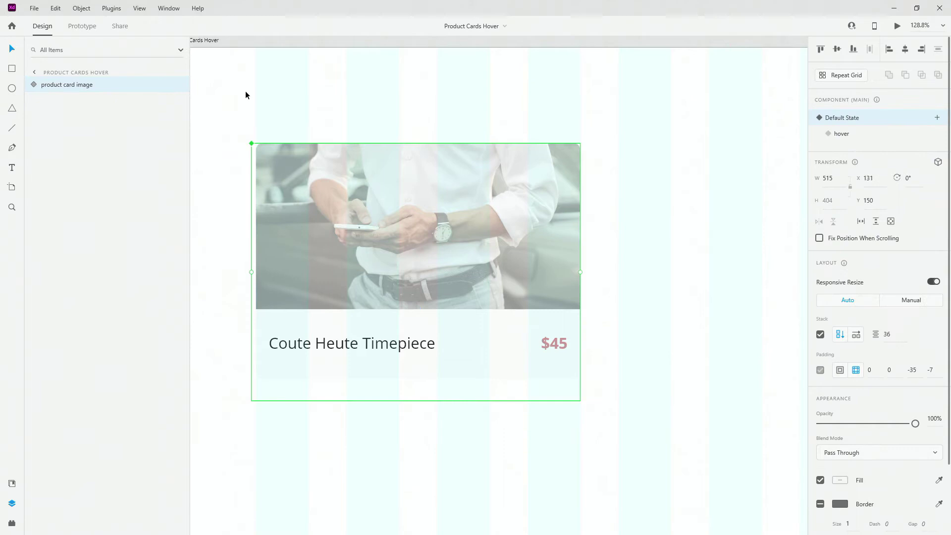
pyautogui.scroll(-3, 329, 215)
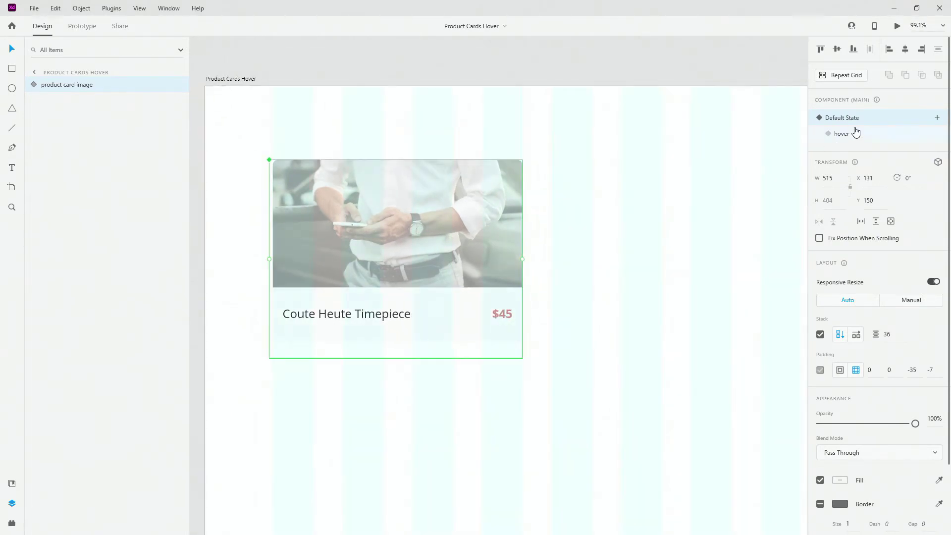
pyautogui.click(858, 134)
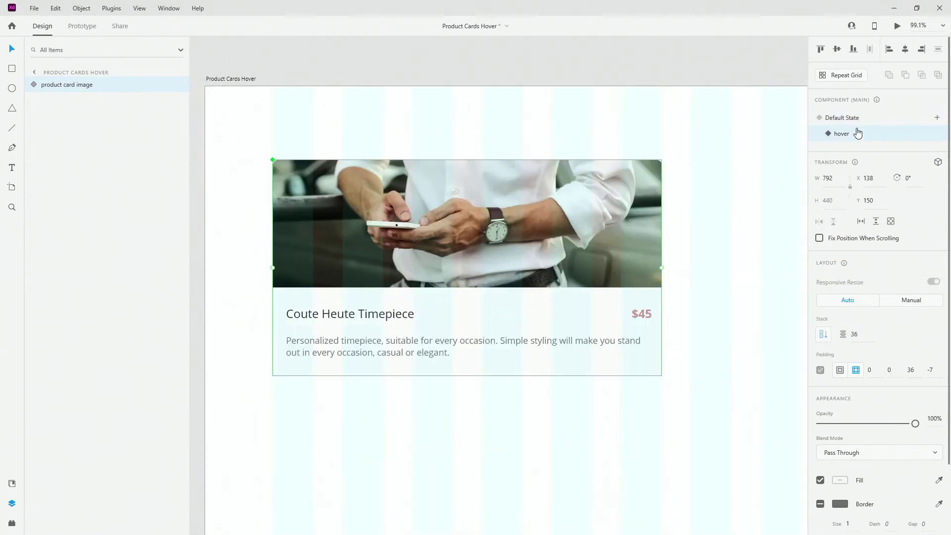
pyautogui.click(858, 122)
pyautogui.click(858, 136)
pyautogui.click(862, 119)
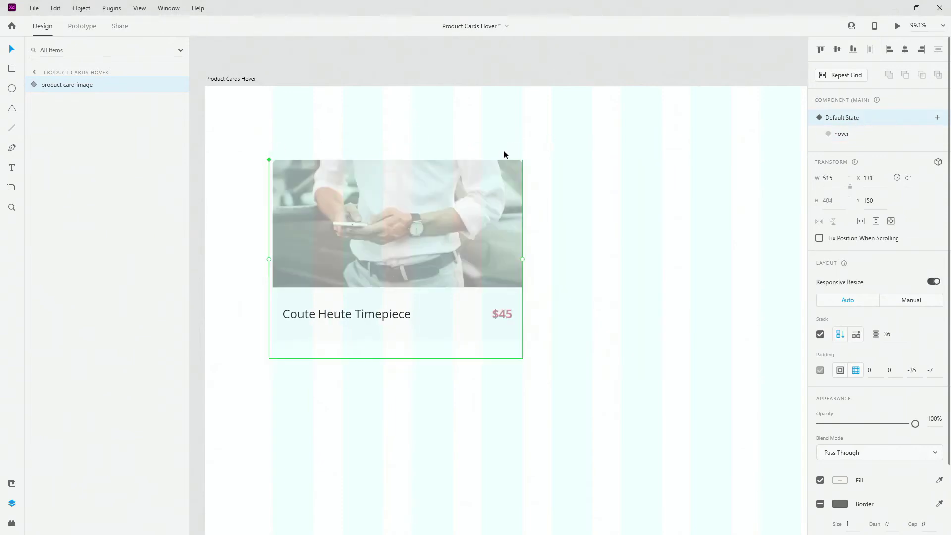
pyautogui.click(909, 135)
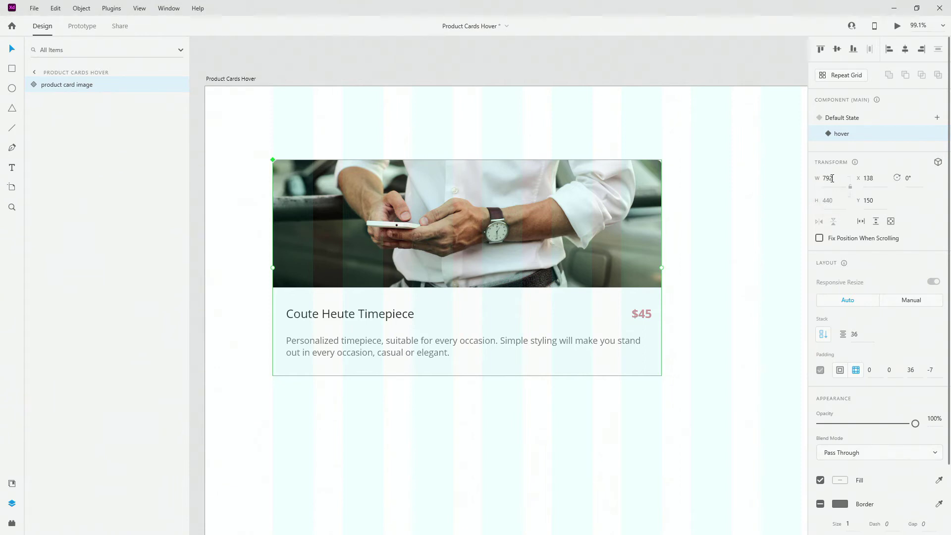
pyautogui.click(862, 117)
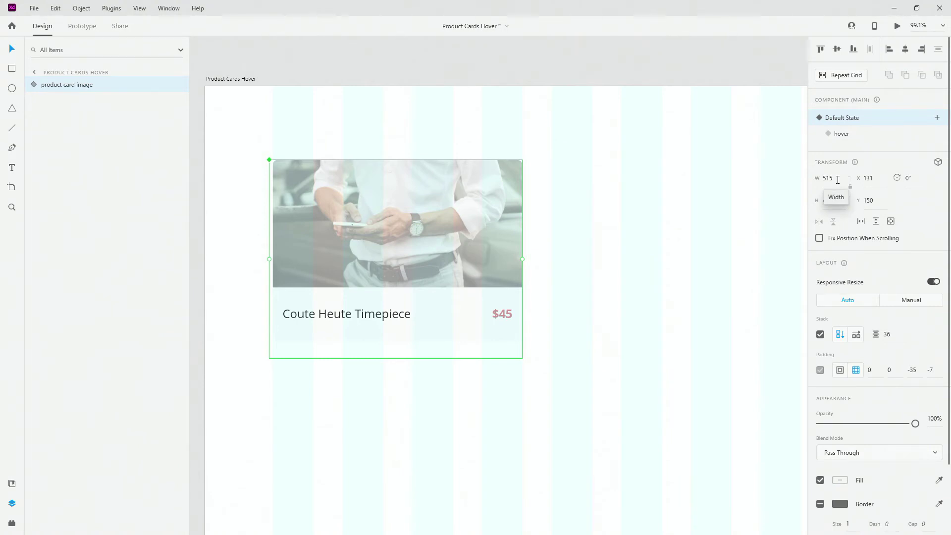
pyautogui.click(854, 139)
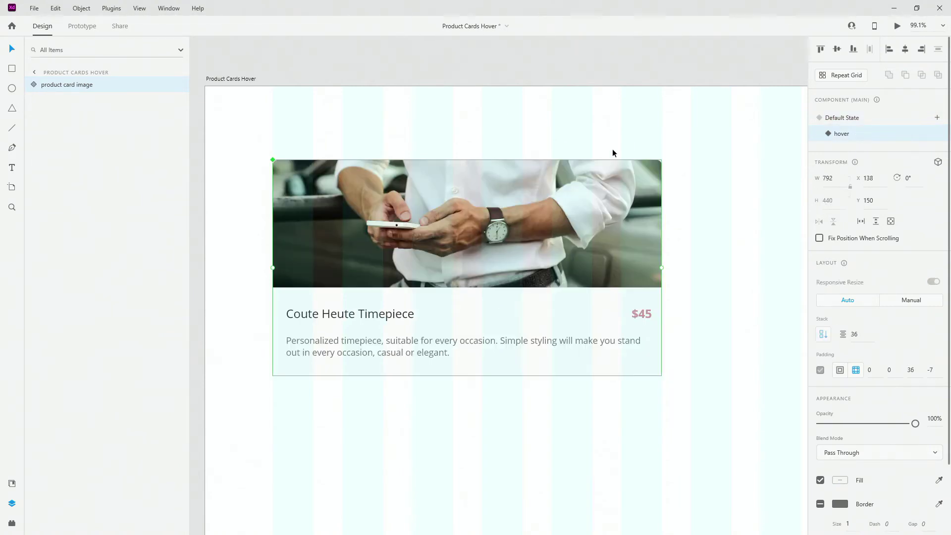
pyautogui.click(847, 119)
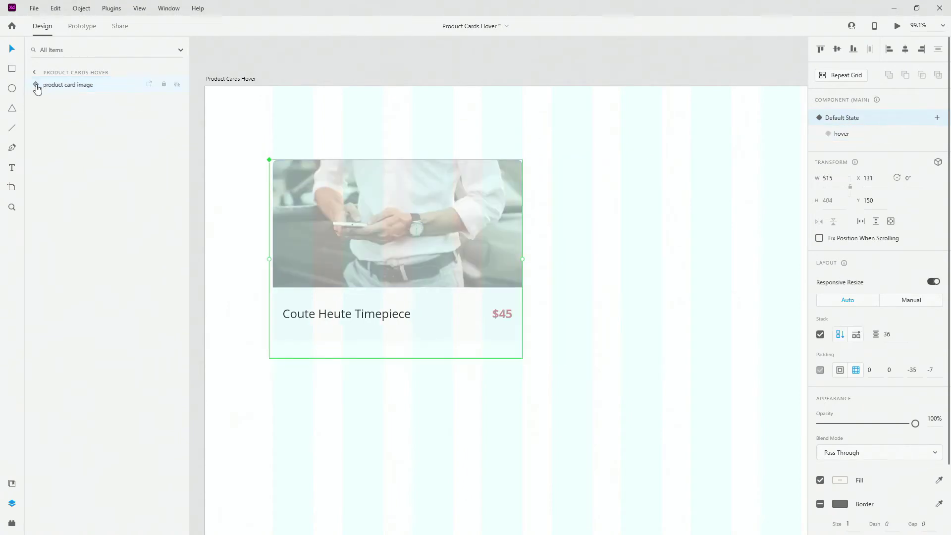
# Step: Expand the card's text and mask groups and resize the description's inner mask to 7 × 55
pyautogui.click(30, 84)
pyautogui.click(45, 116)
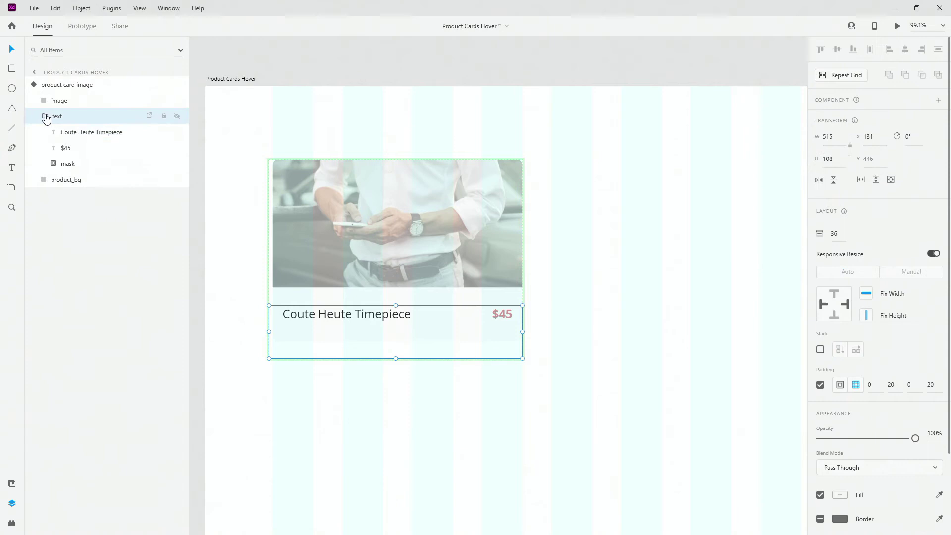
pyautogui.click(76, 164)
pyautogui.click(48, 164)
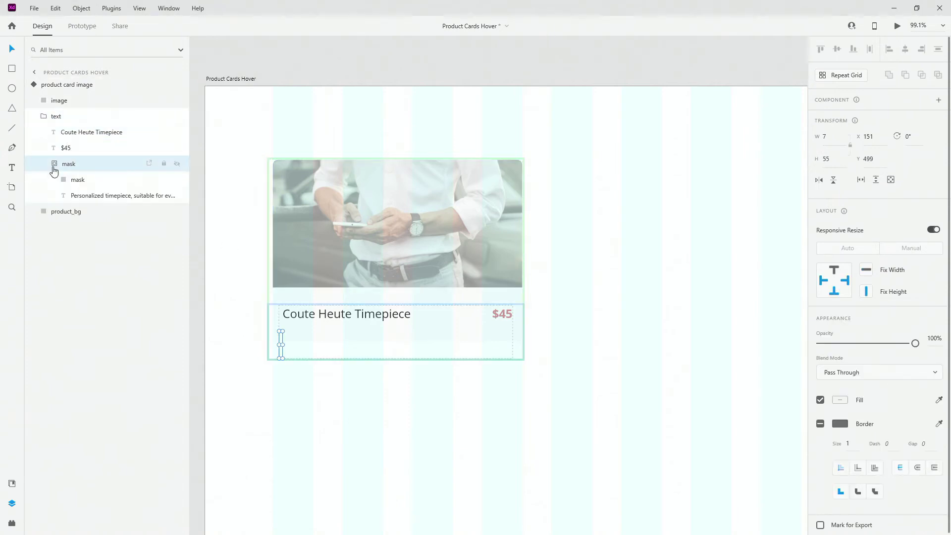
pyautogui.click(84, 196)
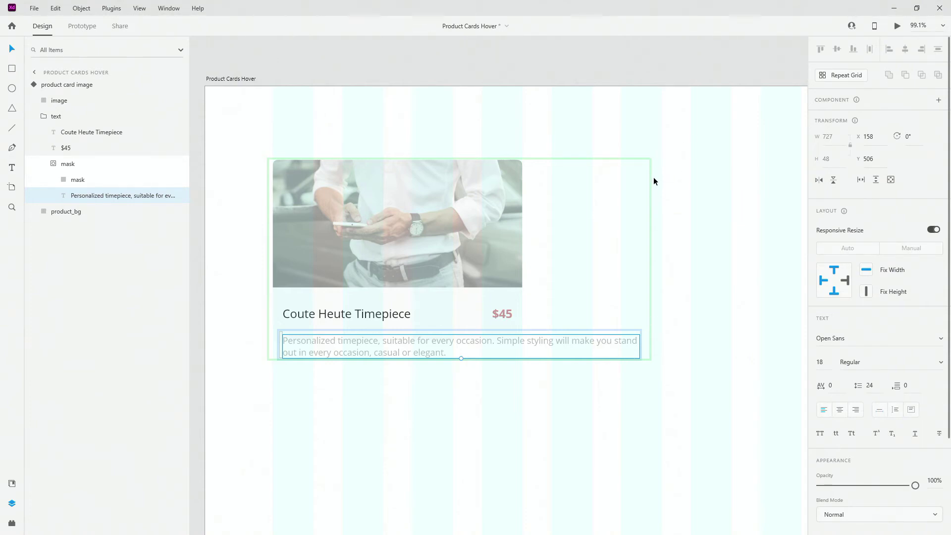
pyautogui.click(111, 179)
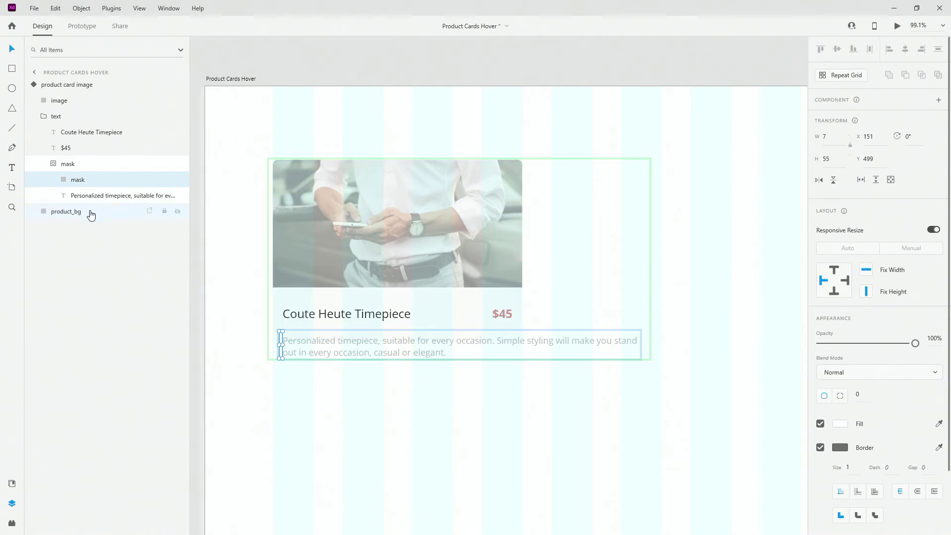
pyautogui.moveTo(282, 344)
pyautogui.mouseDown()
pyautogui.moveTo(641, 347)
pyautogui.moveTo(281, 348)
pyautogui.mouseUp()
# Step: Check the text group's 515 × 108 size and its 0, 20, 0, 20 padding
pyautogui.click(54, 165)
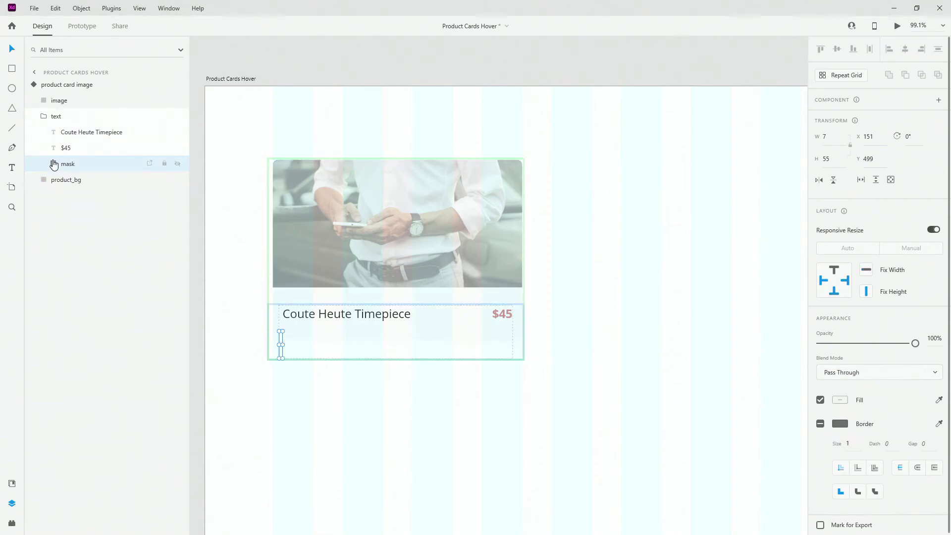
pyautogui.click(47, 121)
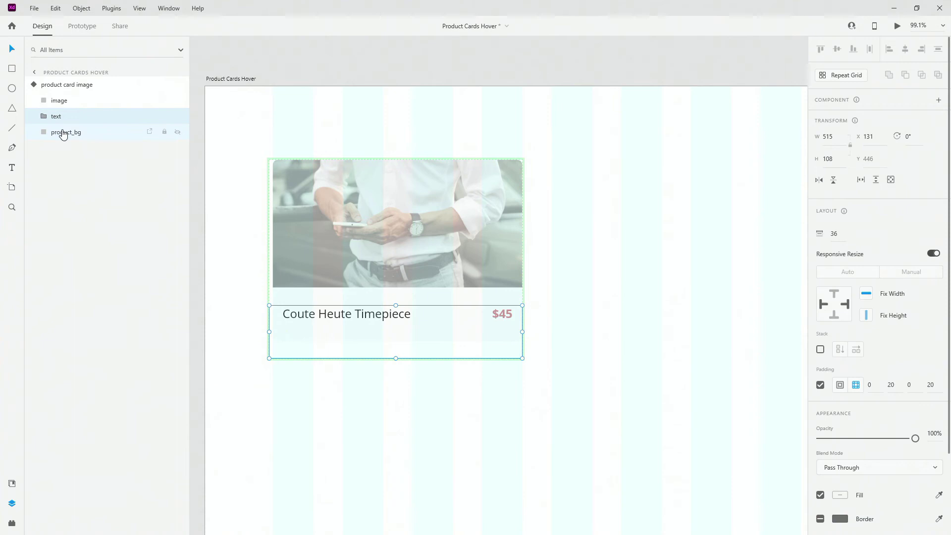
pyautogui.click(63, 132)
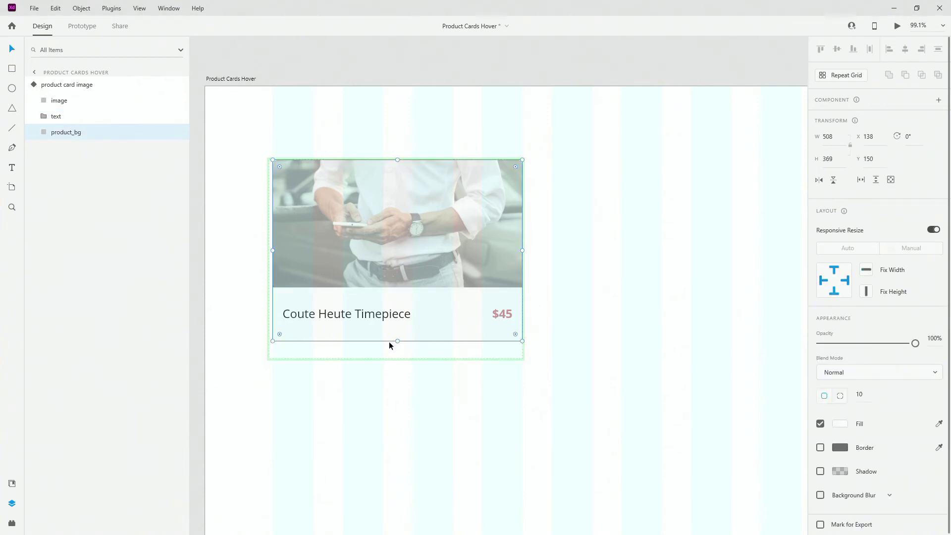
pyautogui.click(83, 86)
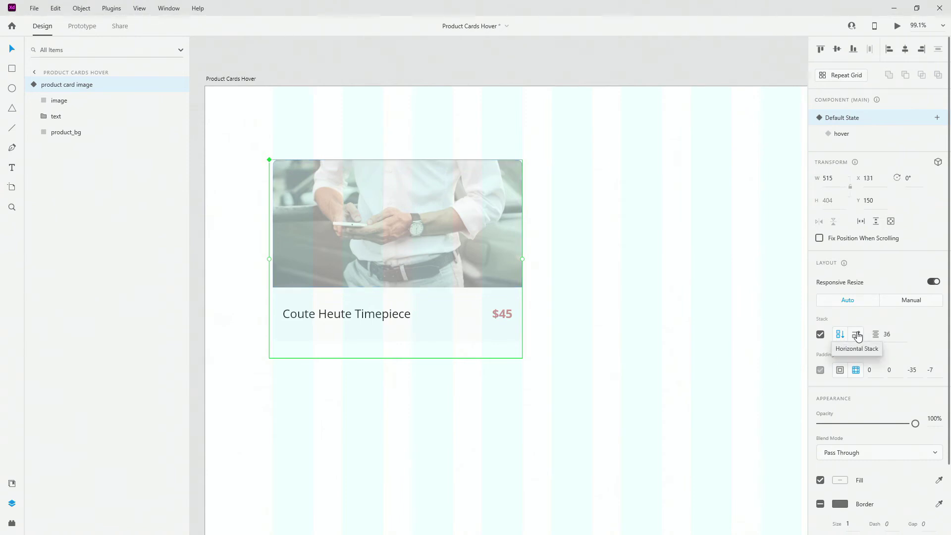
pyautogui.click(54, 118)
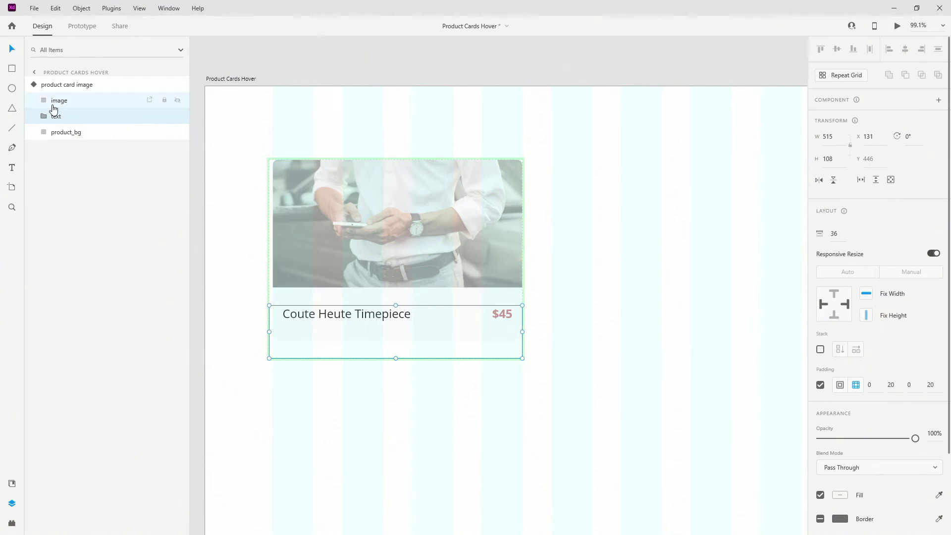
# Step: Compare the card's image layer in the default state and the hover state
pyautogui.click(54, 101)
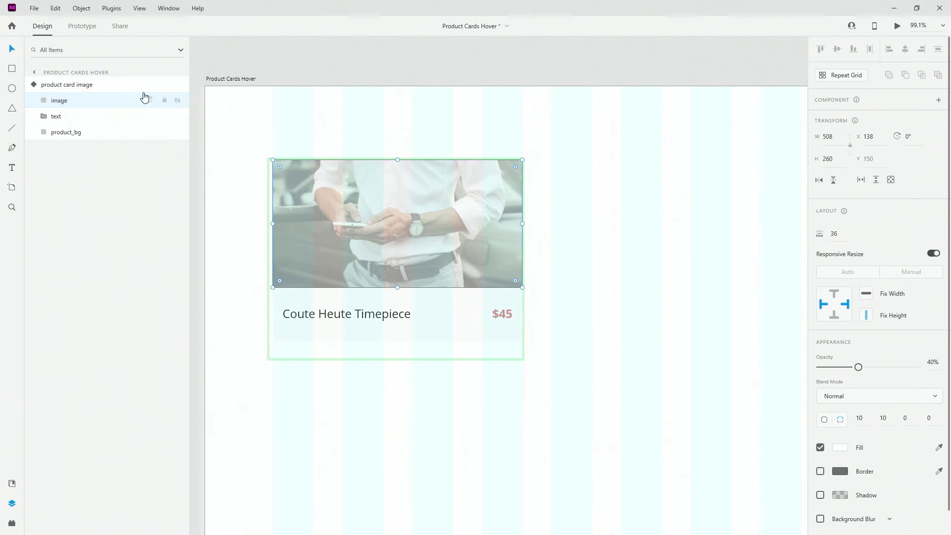
pyautogui.click(28, 90)
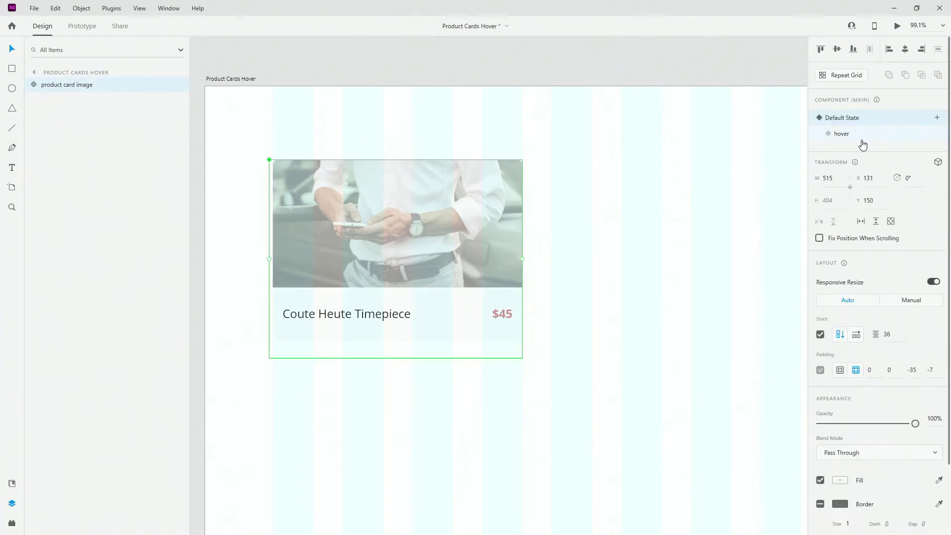
pyautogui.click(862, 134)
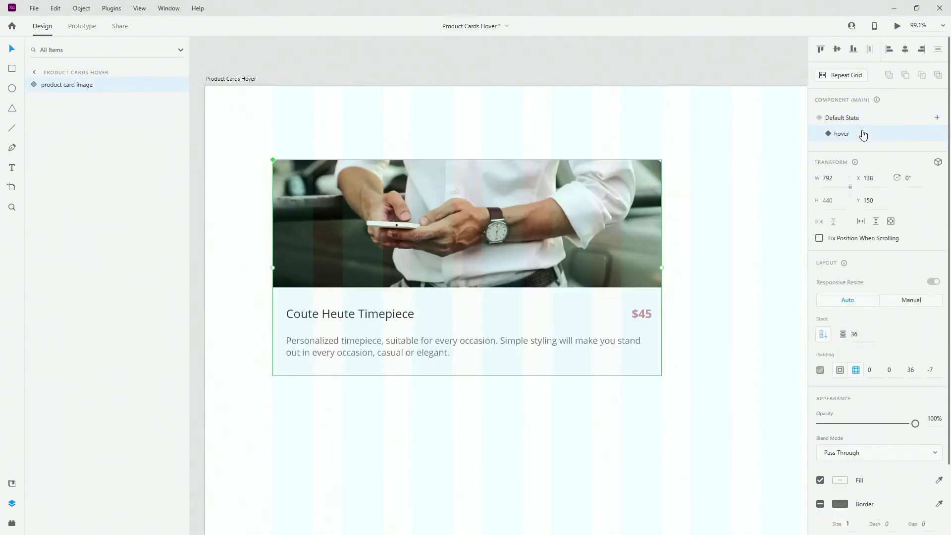
pyautogui.click(41, 86)
pyautogui.click(55, 100)
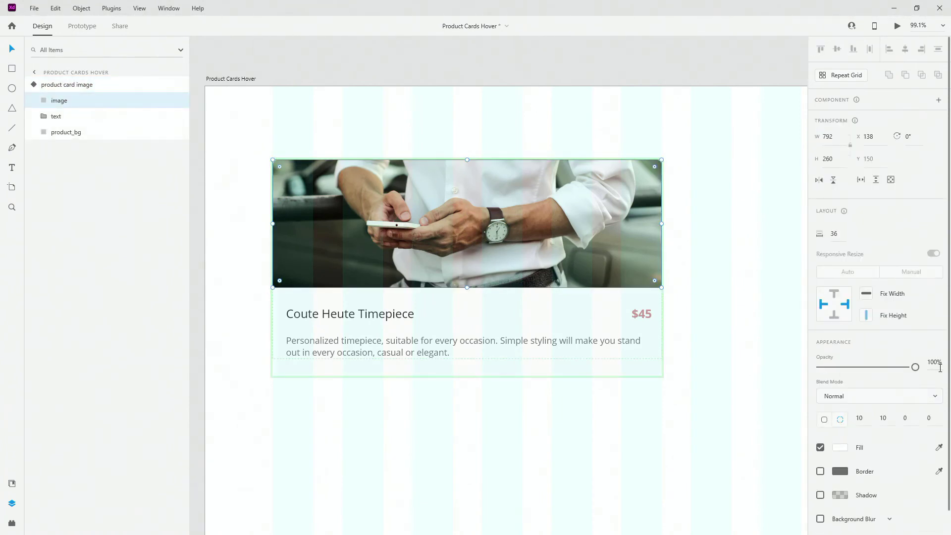
pyautogui.moveTo(477, 212)
pyautogui.mouseDown()
pyautogui.moveTo(531, 256)
pyautogui.moveTo(489, 209)
pyautogui.mouseUp()
# Step: Toggle the component between states, ending on the 792 × 440 hover state
pyautogui.click(75, 85)
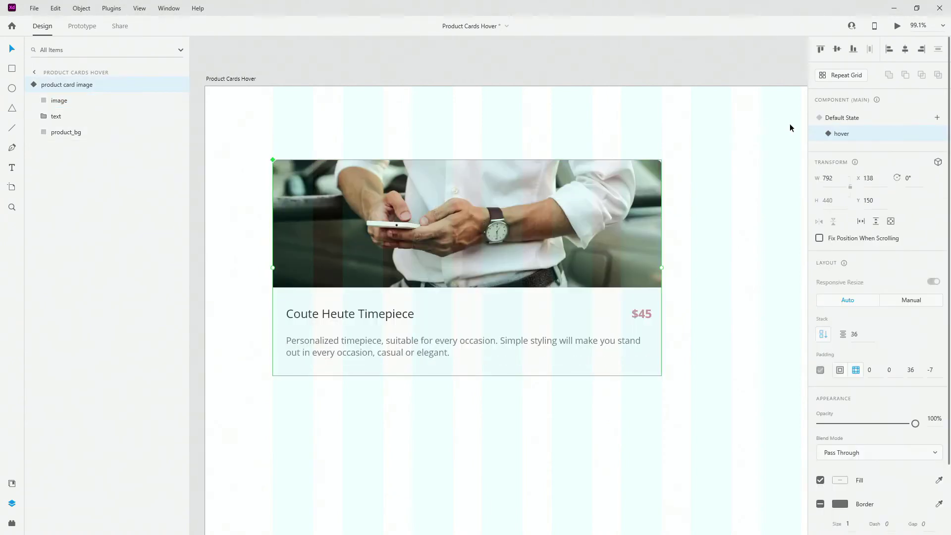
pyautogui.click(838, 123)
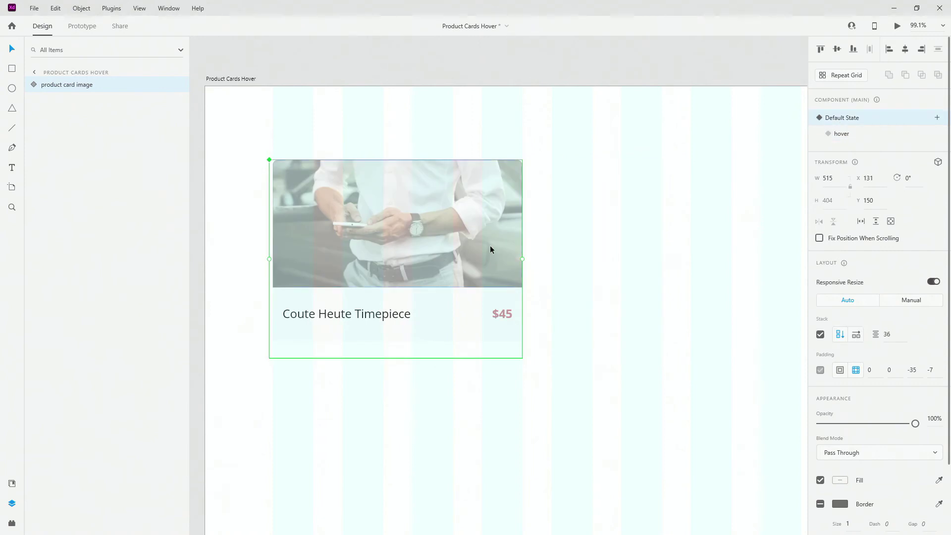
pyautogui.click(885, 138)
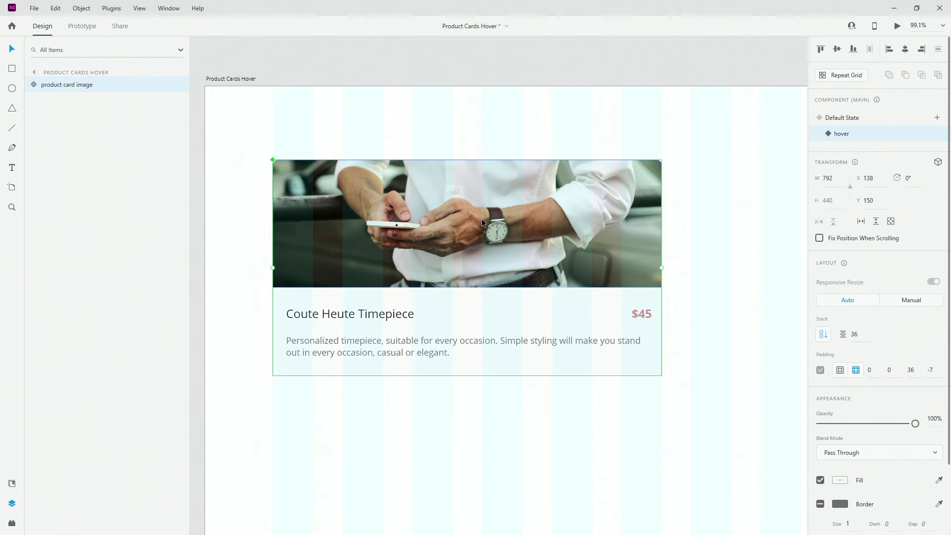
# Step: Narrow the hover state's description mask to 734 wide
pyautogui.click(36, 85)
pyautogui.click(50, 118)
pyautogui.click(59, 164)
pyautogui.click(54, 164)
pyautogui.click(93, 185)
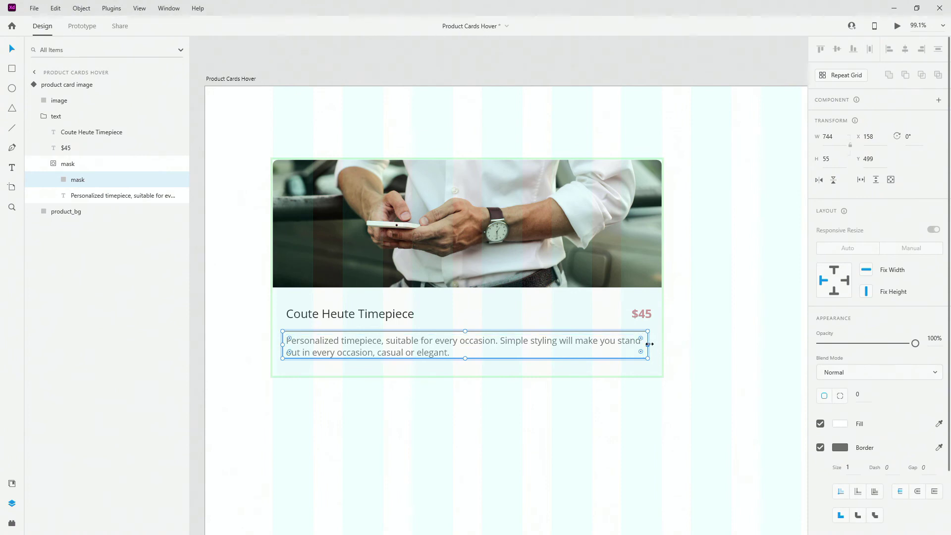
pyautogui.moveTo(649, 343)
pyautogui.mouseDown()
pyautogui.moveTo(461, 341)
pyautogui.moveTo(653, 343)
pyautogui.mouseUp()
# Step: Collapse the layer groups and return the card to its 515 × 404 default state
pyautogui.click(53, 165)
pyautogui.click(45, 118)
pyautogui.click(67, 131)
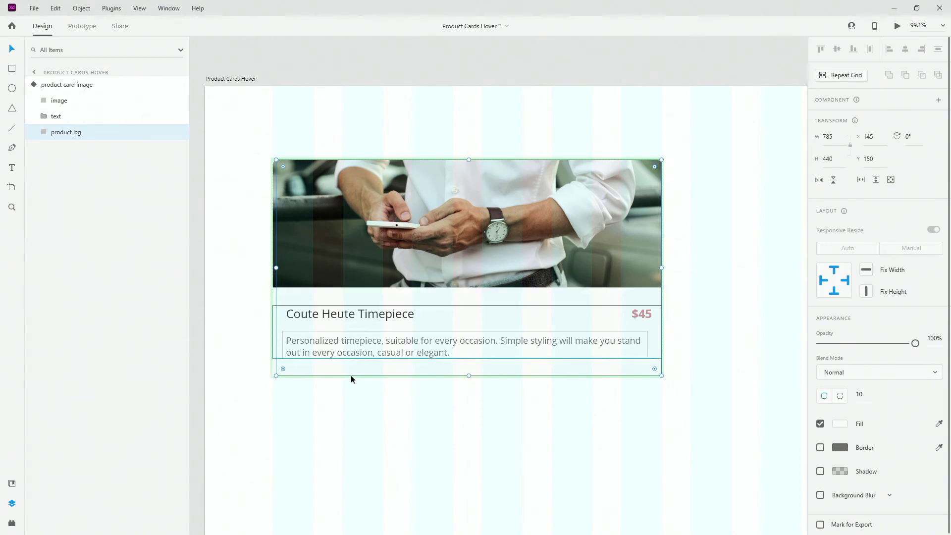
pyautogui.click(64, 119)
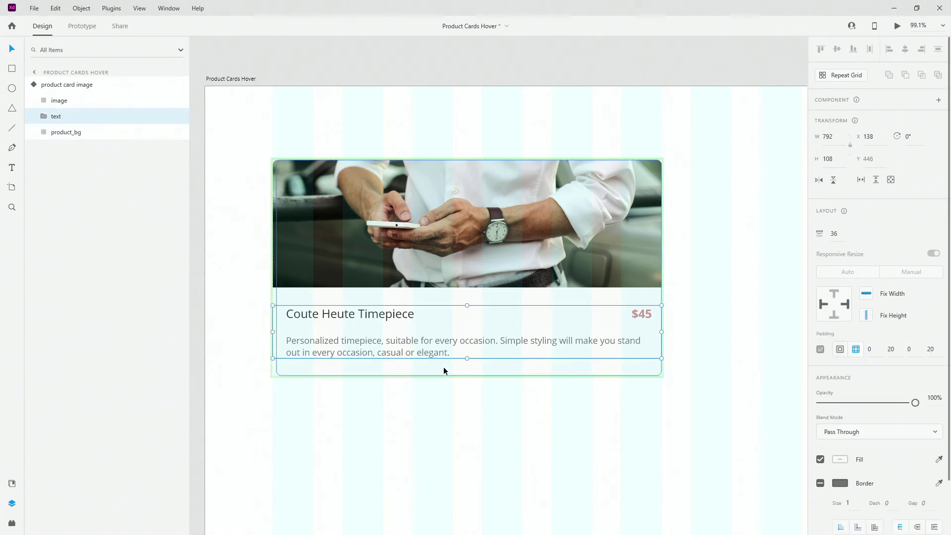
pyautogui.click(29, 87)
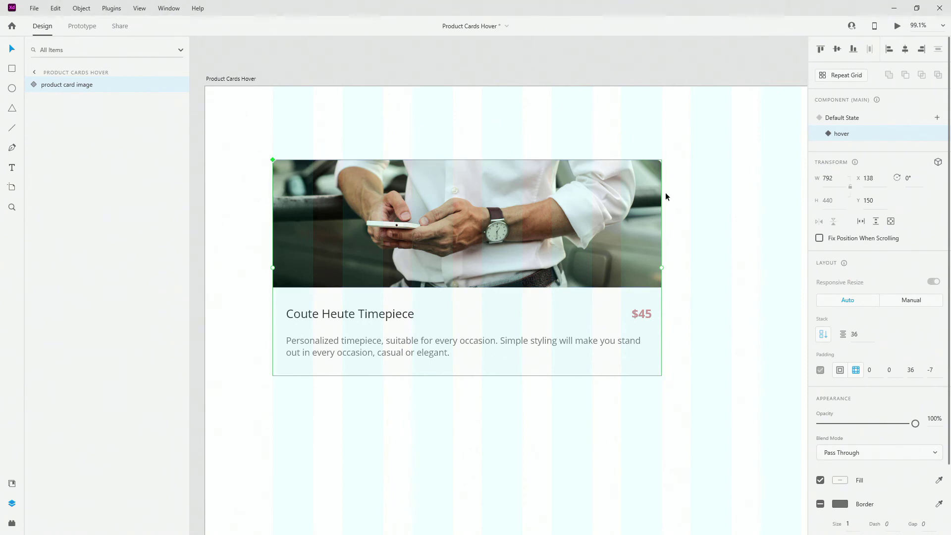
pyautogui.click(861, 123)
pyautogui.click(862, 135)
pyautogui.click(865, 124)
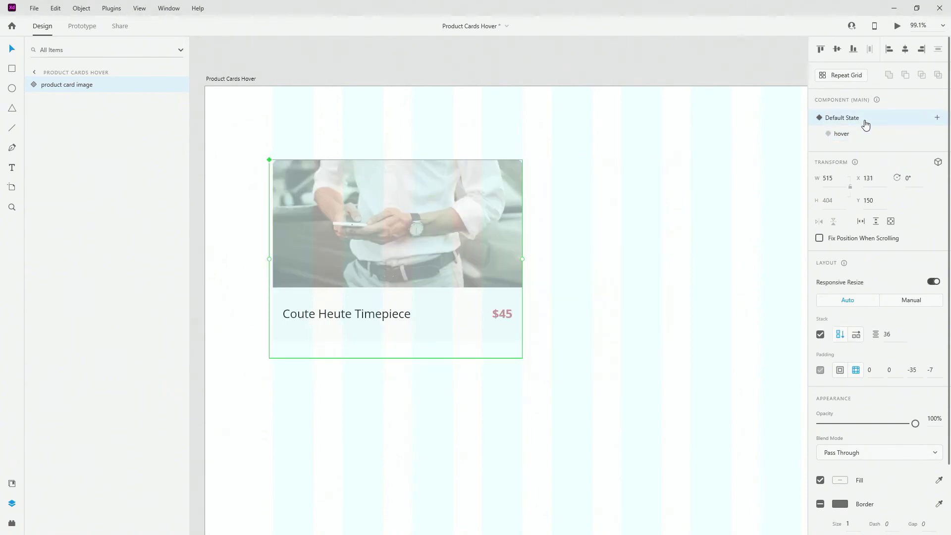
# Step: In Prototype mode, give the card's hover auto-animate a 0.3 s duration with Ease In easing
pyautogui.click(82, 26)
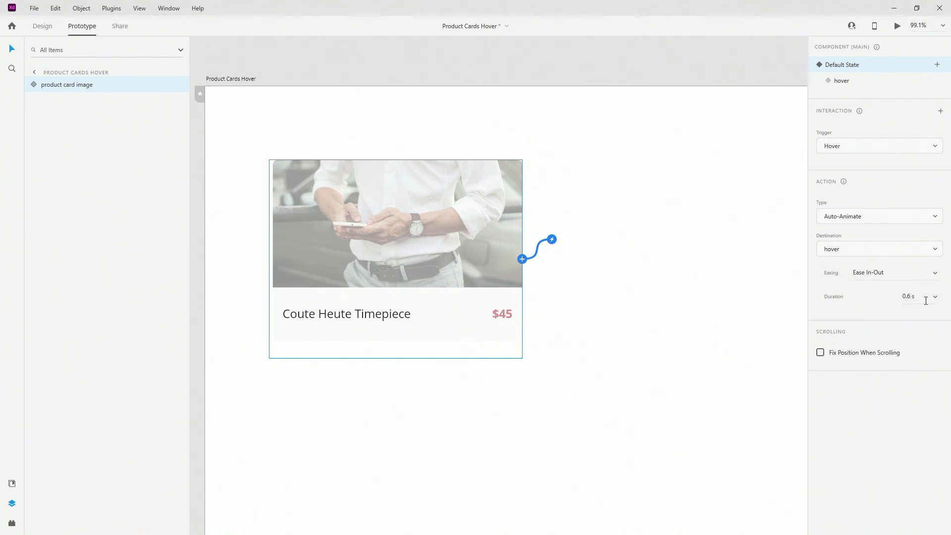
pyautogui.click(933, 279)
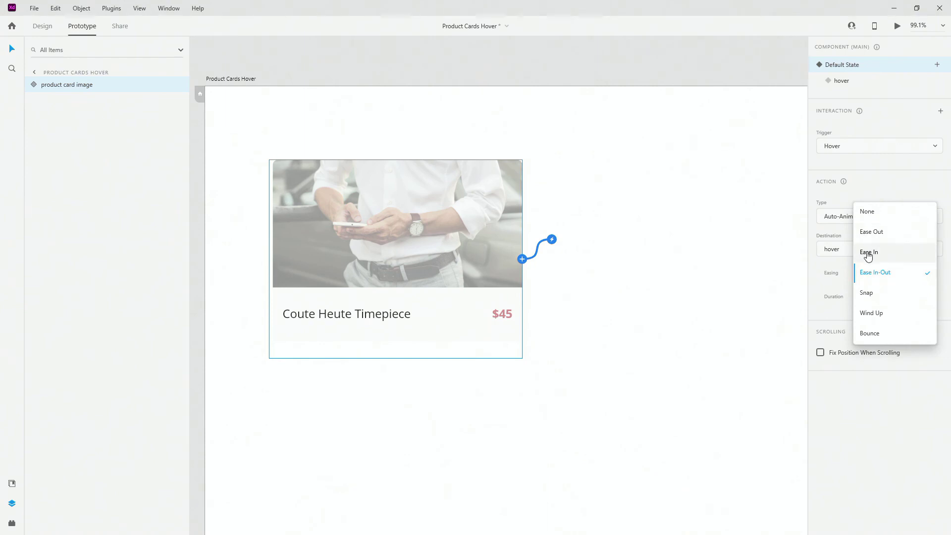
pyautogui.click(732, 312)
pyautogui.click(933, 297)
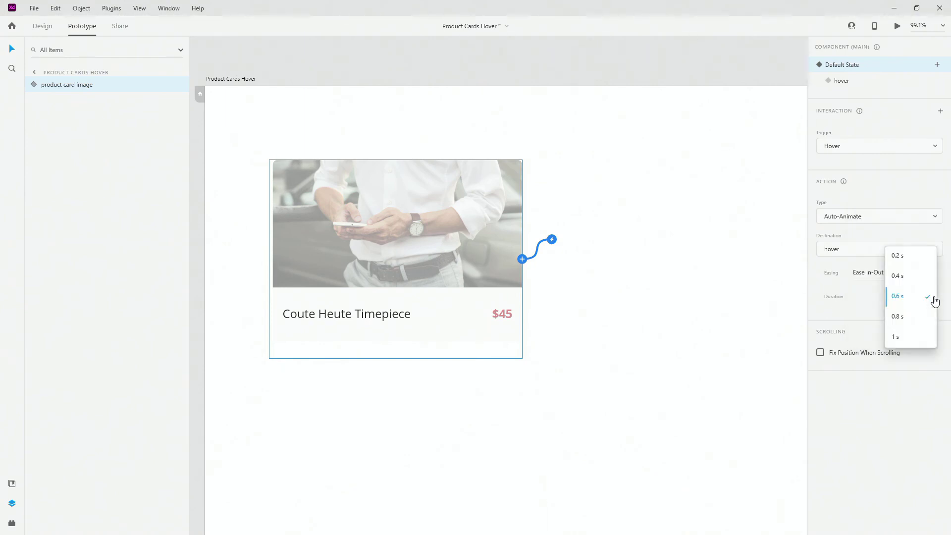
pyautogui.click(876, 412)
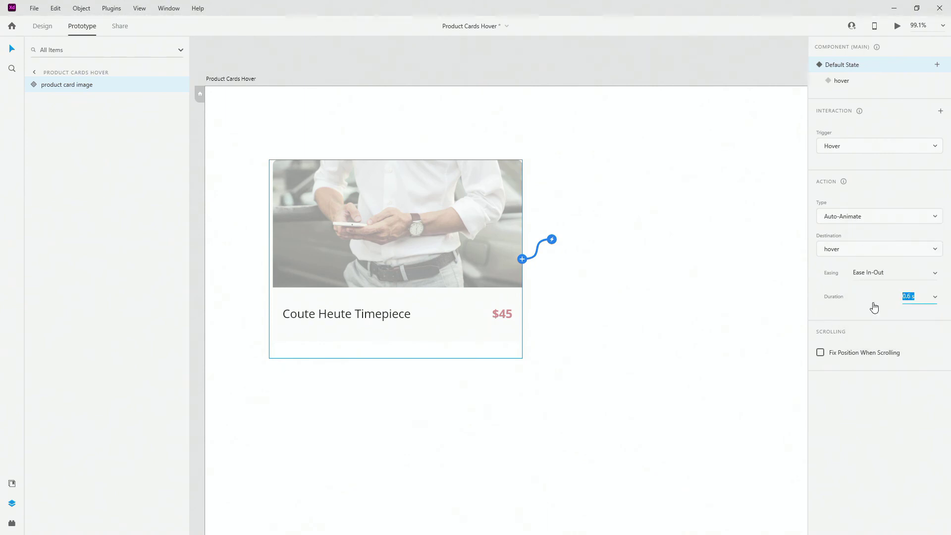
pyautogui.write('0.3')
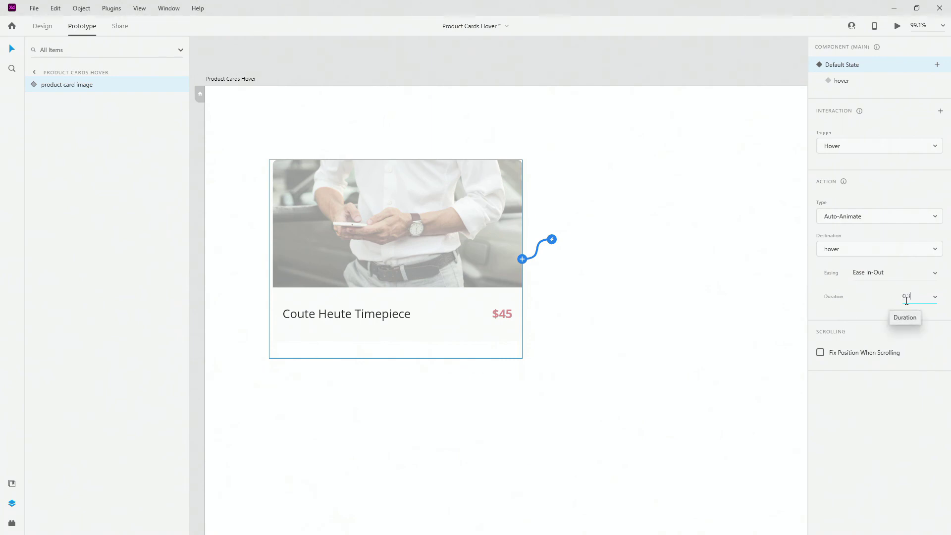
pyautogui.click(934, 276)
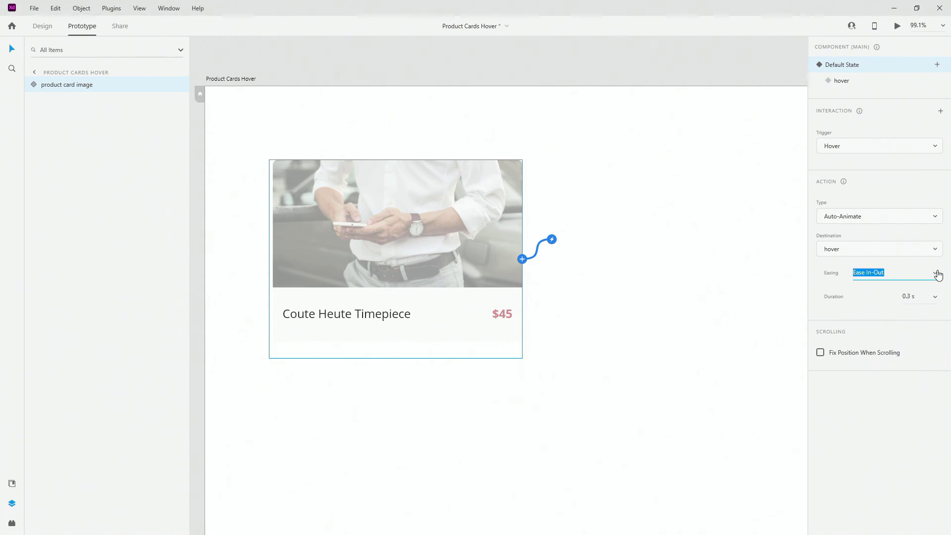
pyautogui.click(932, 274)
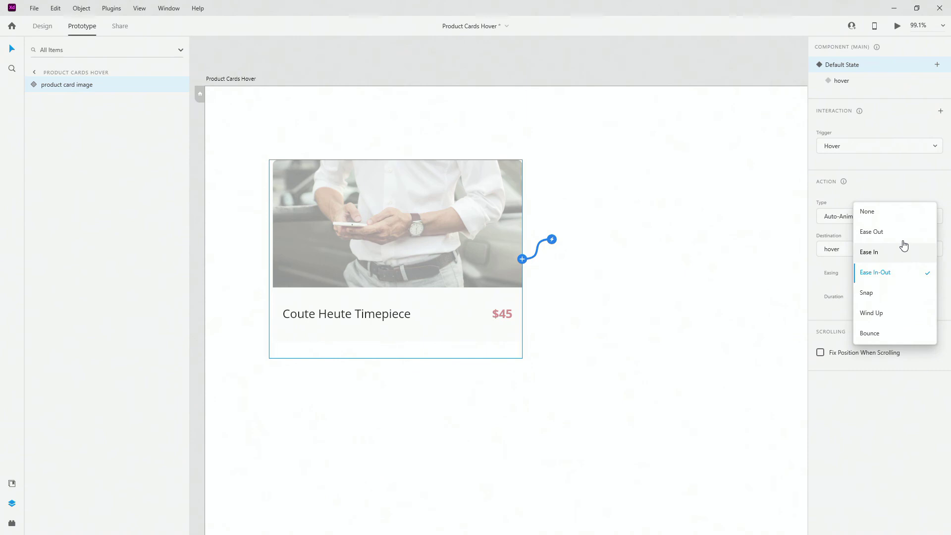
pyautogui.click(897, 252)
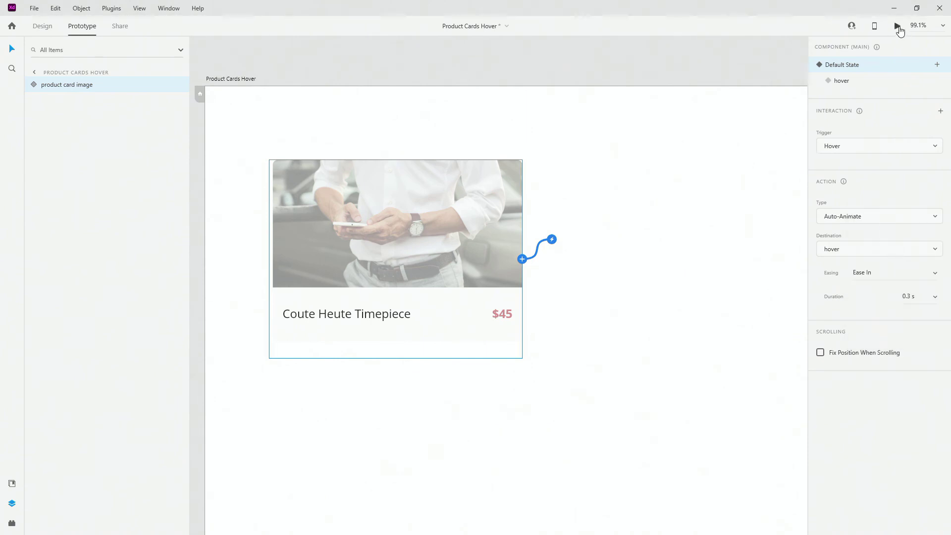
# Step: After a trial preview, switch the hover animation to Ease In-Out over 0.6 s and preview again
pyautogui.click(898, 26)
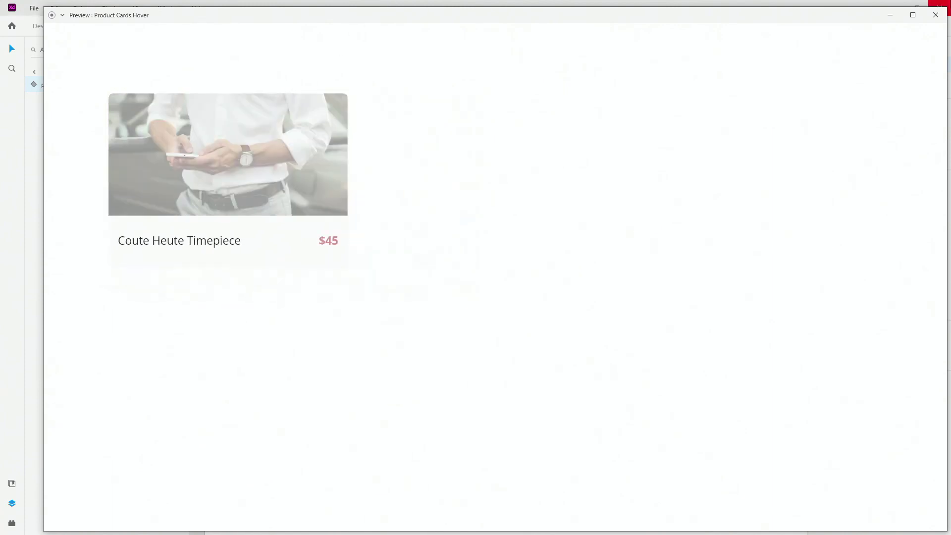
pyautogui.click(940, 16)
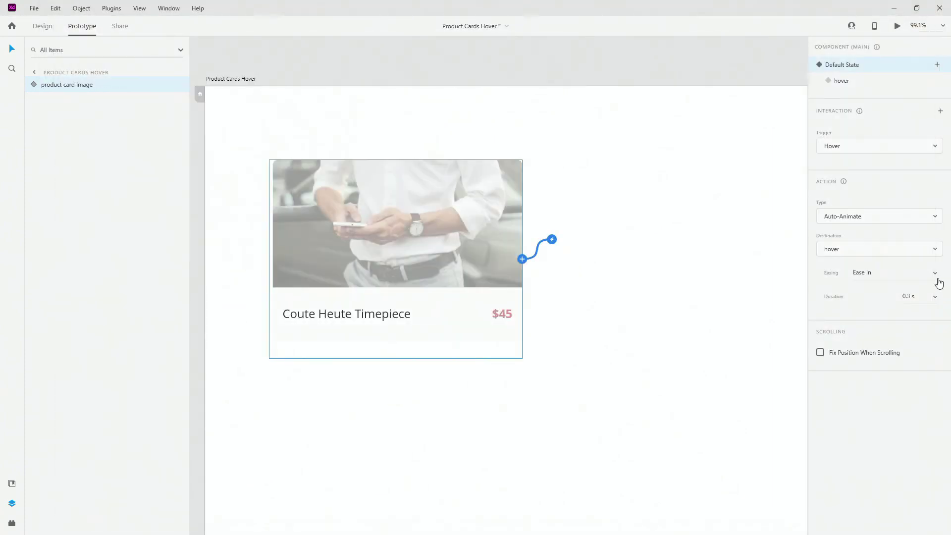
pyautogui.click(938, 280)
pyautogui.click(935, 274)
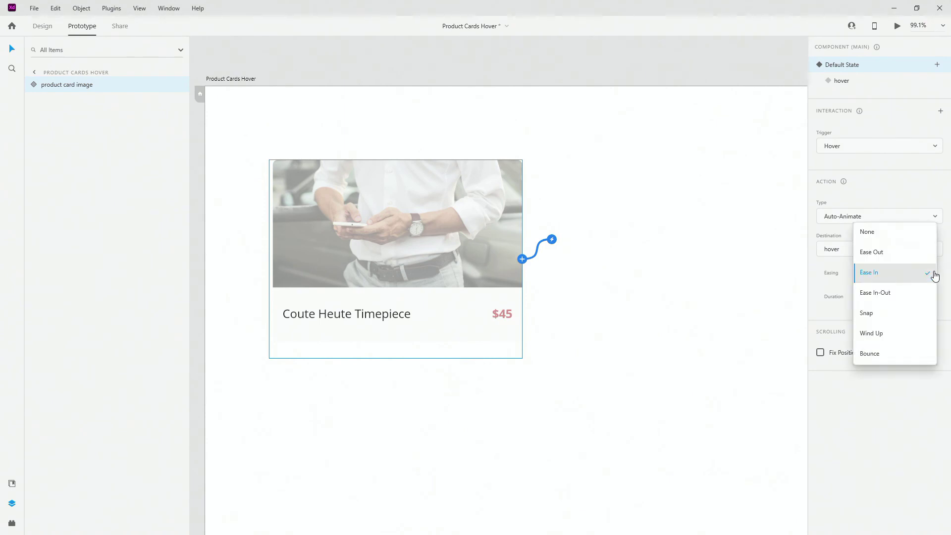
pyautogui.click(907, 293)
pyautogui.click(933, 298)
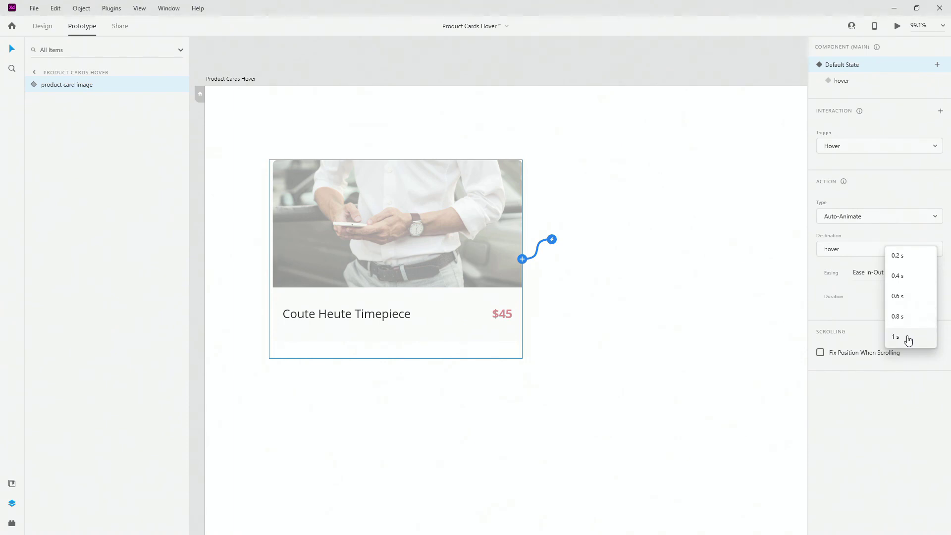
pyautogui.click(909, 303)
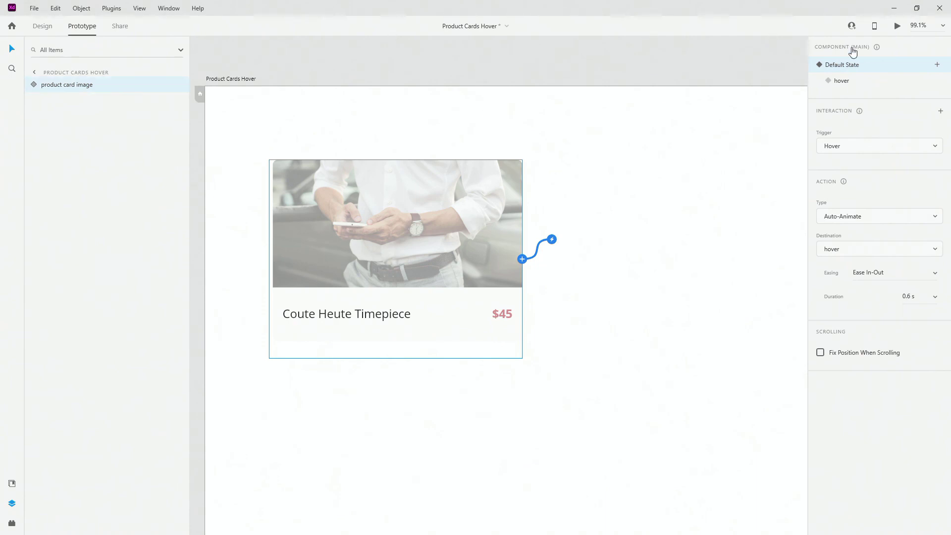
pyautogui.click(898, 28)
# Step: Maximize the preview and test the card widening to reveal its description on hover
pyautogui.moveTo(327, 133)
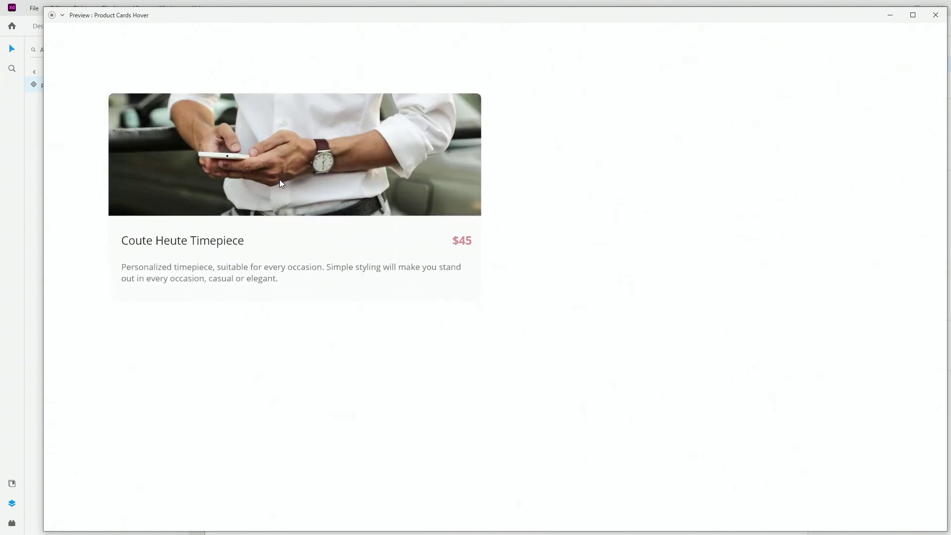
pyautogui.moveTo(286, 127)
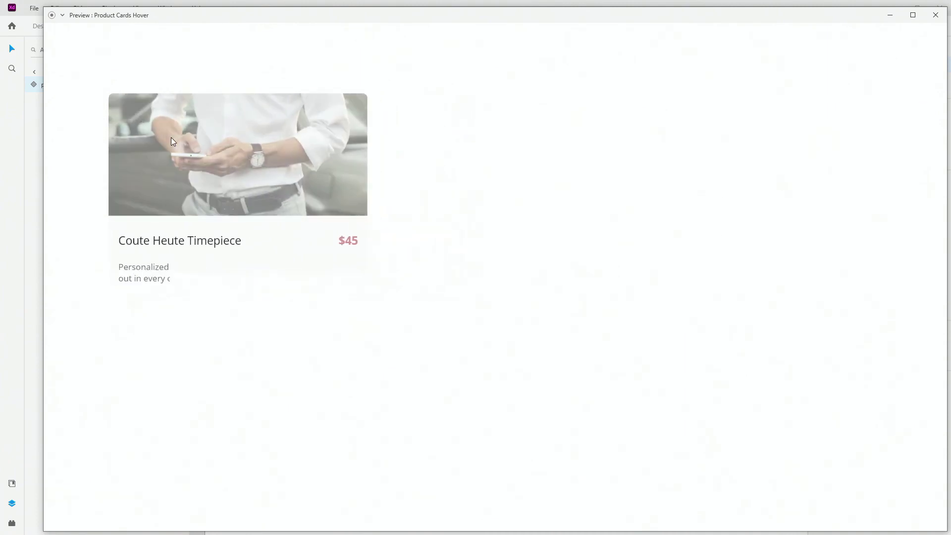
pyautogui.doubleClick(564, 13)
pyautogui.moveTo(252, 136)
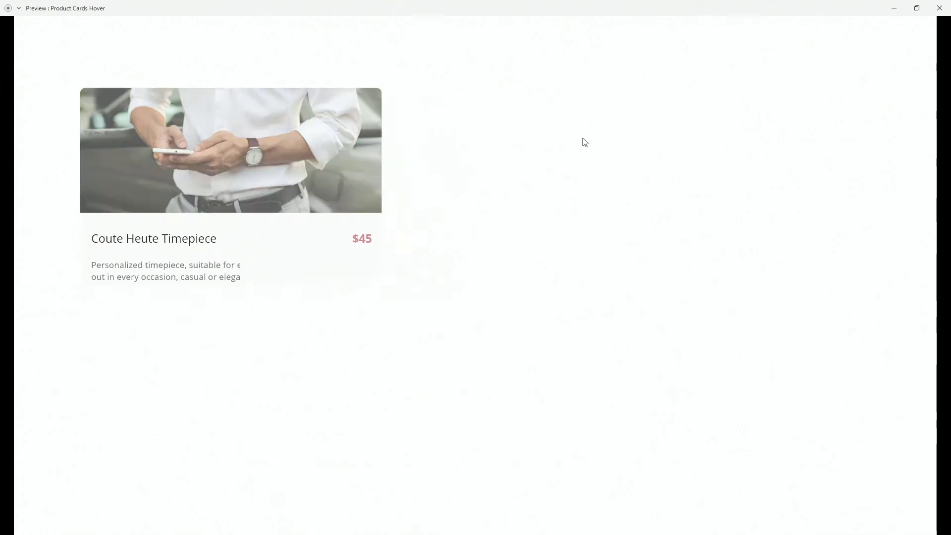